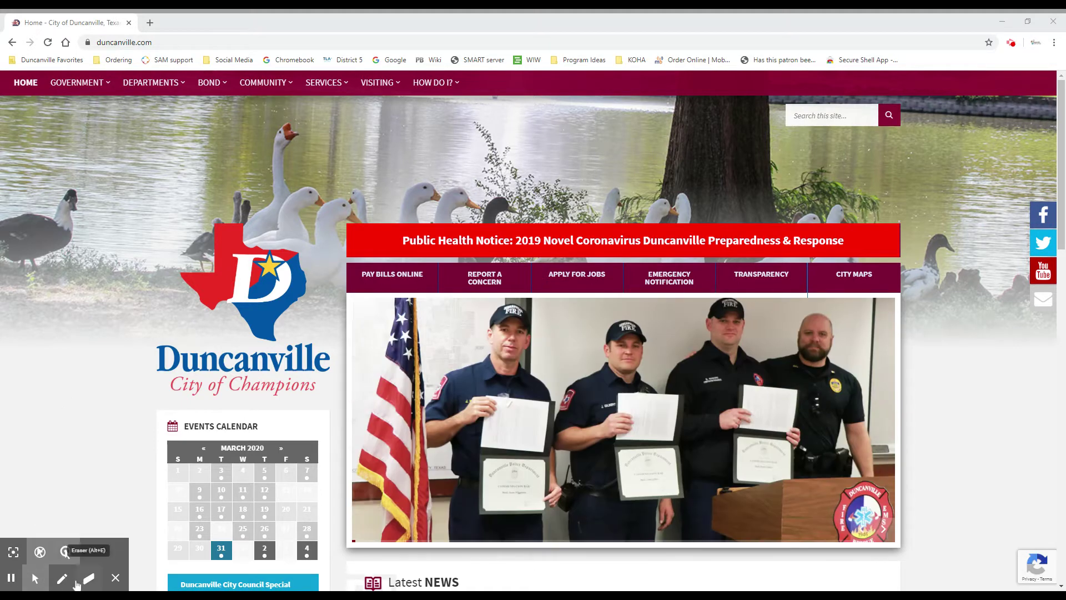
# Mark up the Departments menu on the Duncanville city website
pyautogui.moveTo(146, 81)
pyautogui.click(124, 42)
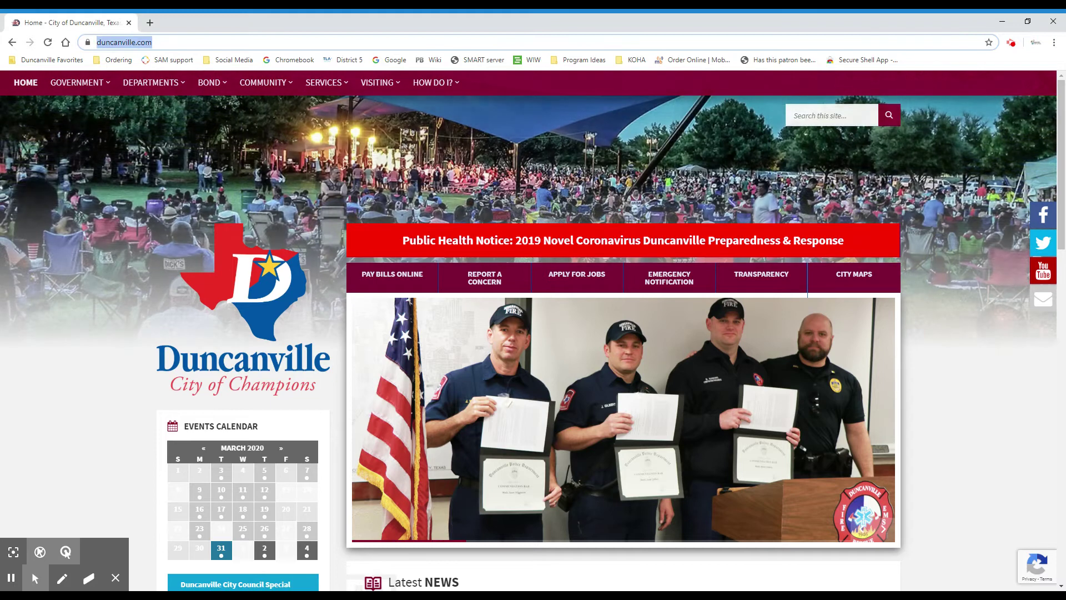
pyautogui.click(61, 578)
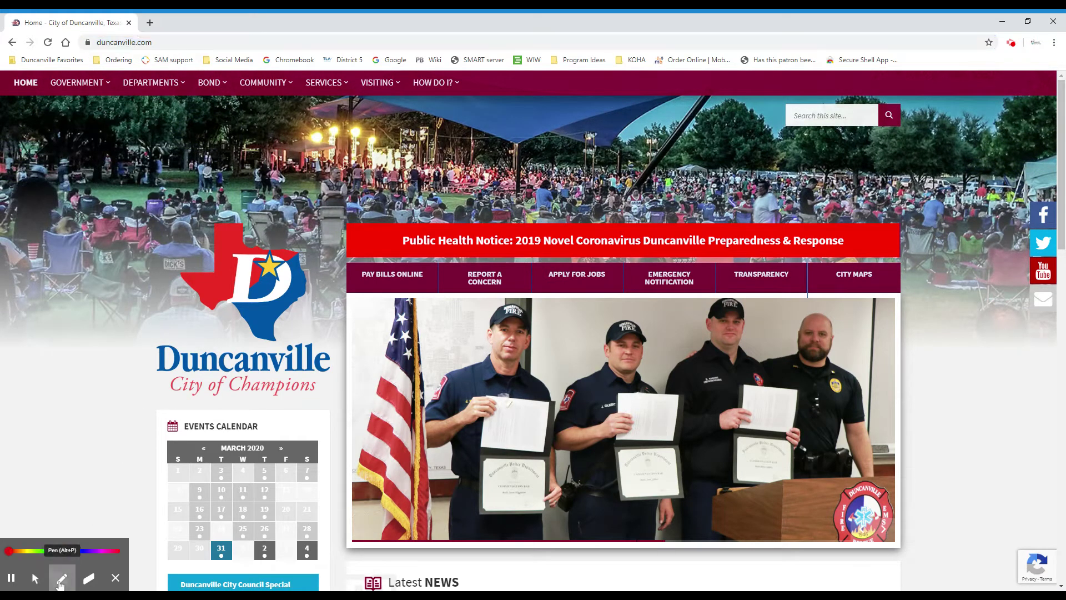
pyautogui.moveTo(141, 94)
pyautogui.mouseDown()
pyautogui.moveTo(192, 89)
pyautogui.moveTo(194, 74)
pyautogui.moveTo(119, 75)
pyautogui.moveTo(123, 93)
pyautogui.moveTo(177, 99)
pyautogui.mouseUp()
pyautogui.click(35, 577)
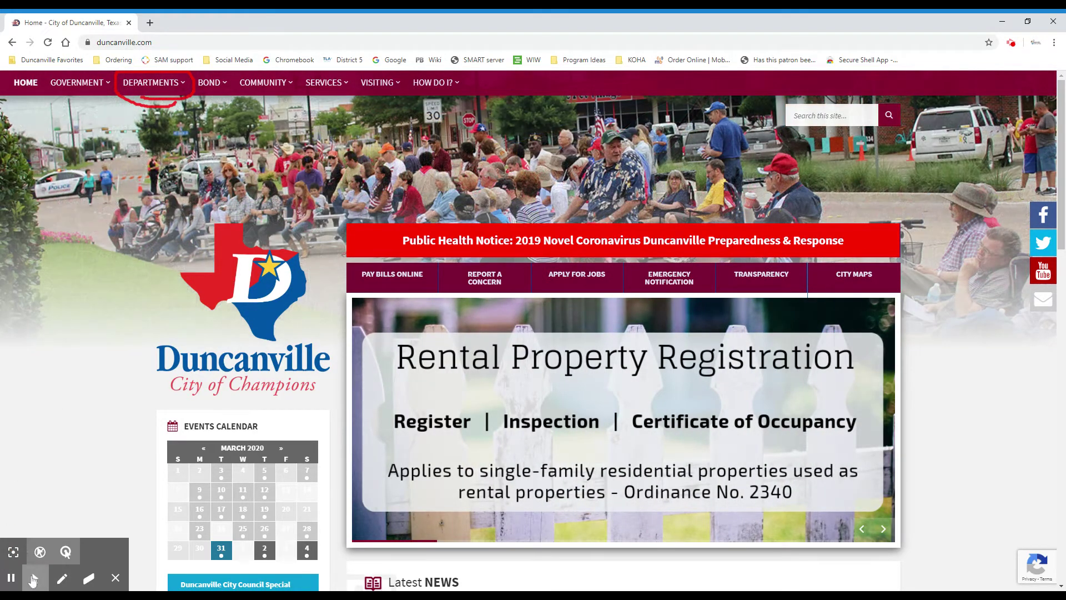
# Open the Duncanville Public Library page and its circled Online Resources entry
pyautogui.moveTo(148, 86)
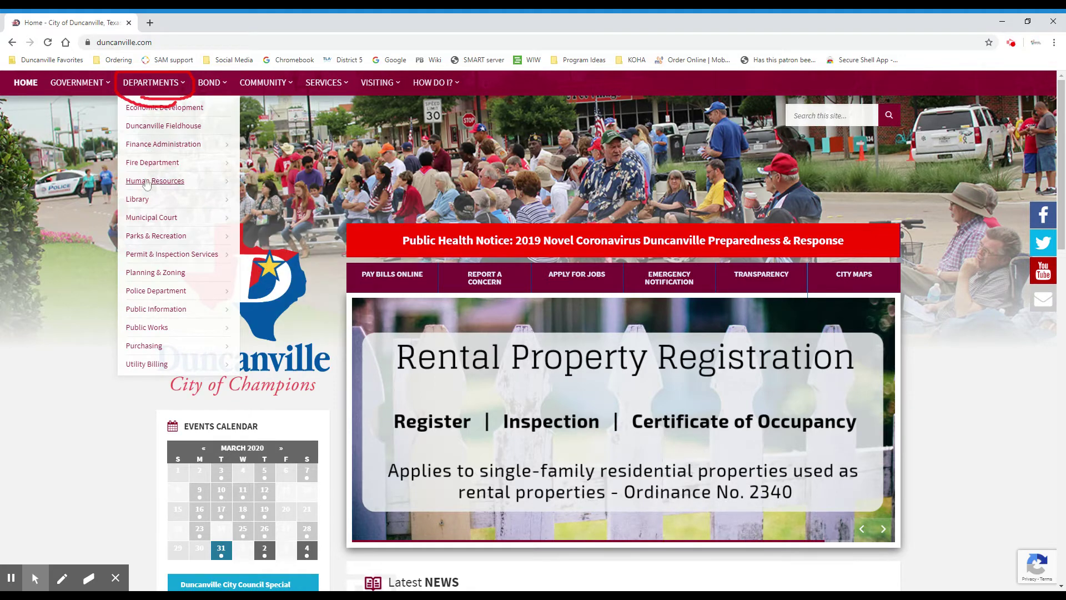
pyautogui.moveTo(147, 206)
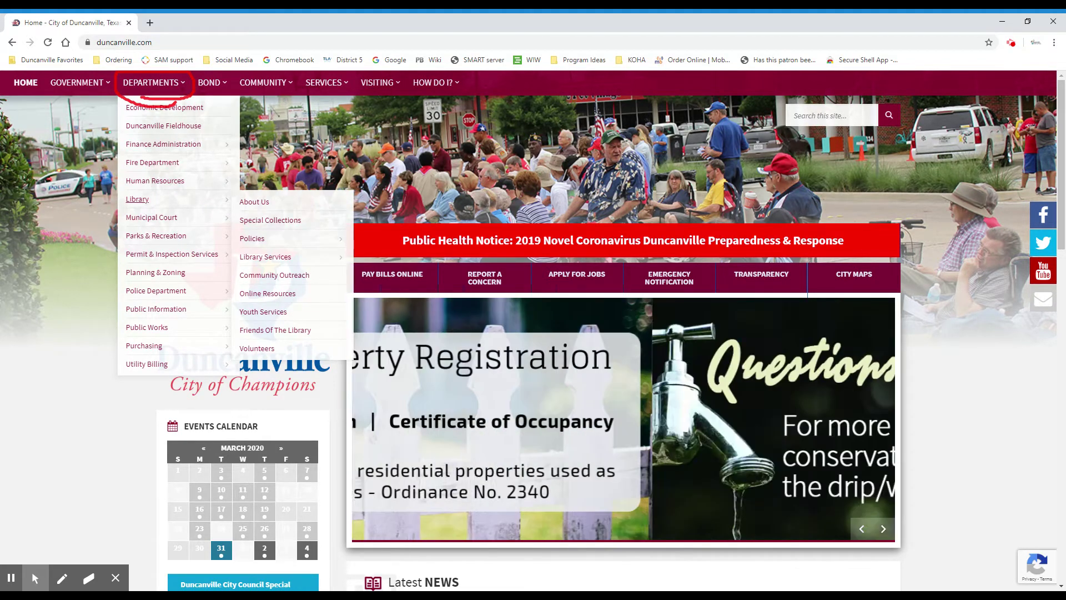
pyautogui.click(146, 206)
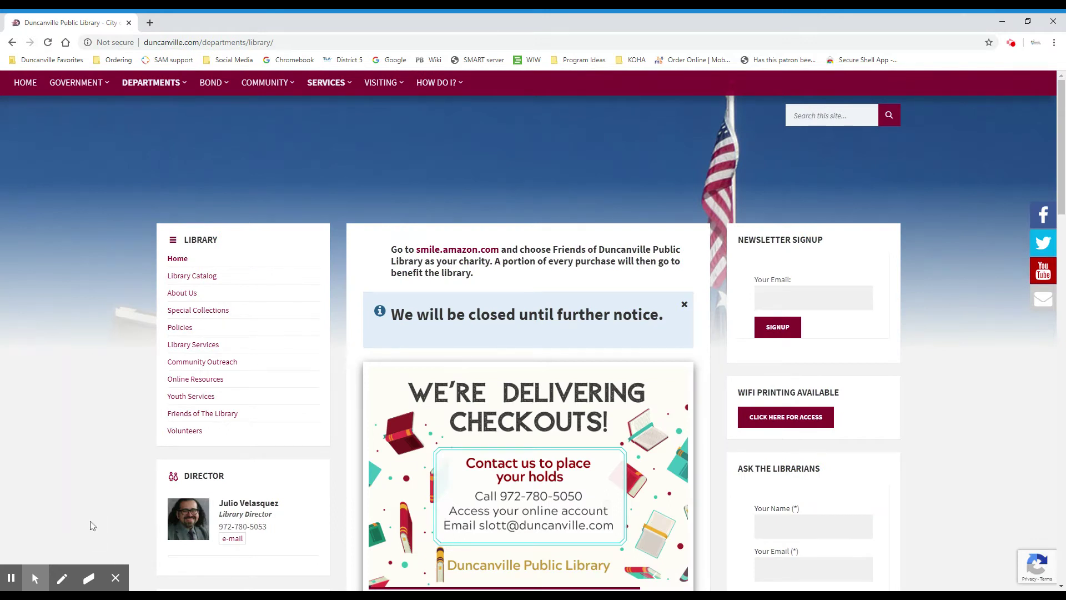
pyautogui.click(62, 578)
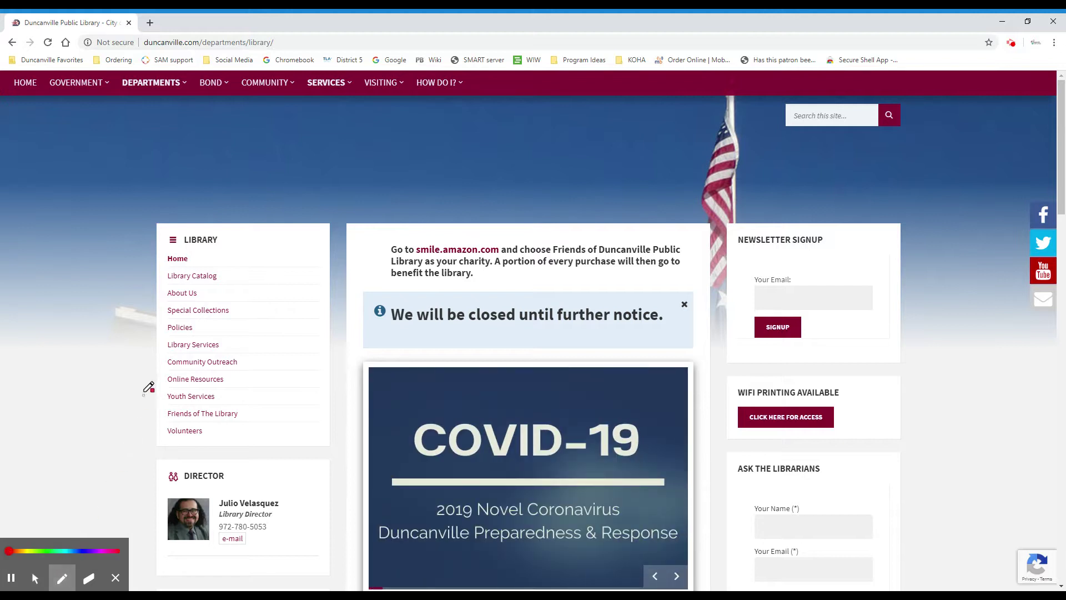
pyautogui.moveTo(159, 370)
pyautogui.mouseDown()
pyautogui.moveTo(183, 398)
pyautogui.moveTo(230, 376)
pyautogui.moveTo(161, 370)
pyautogui.moveTo(166, 383)
pyautogui.mouseUp()
pyautogui.click(35, 578)
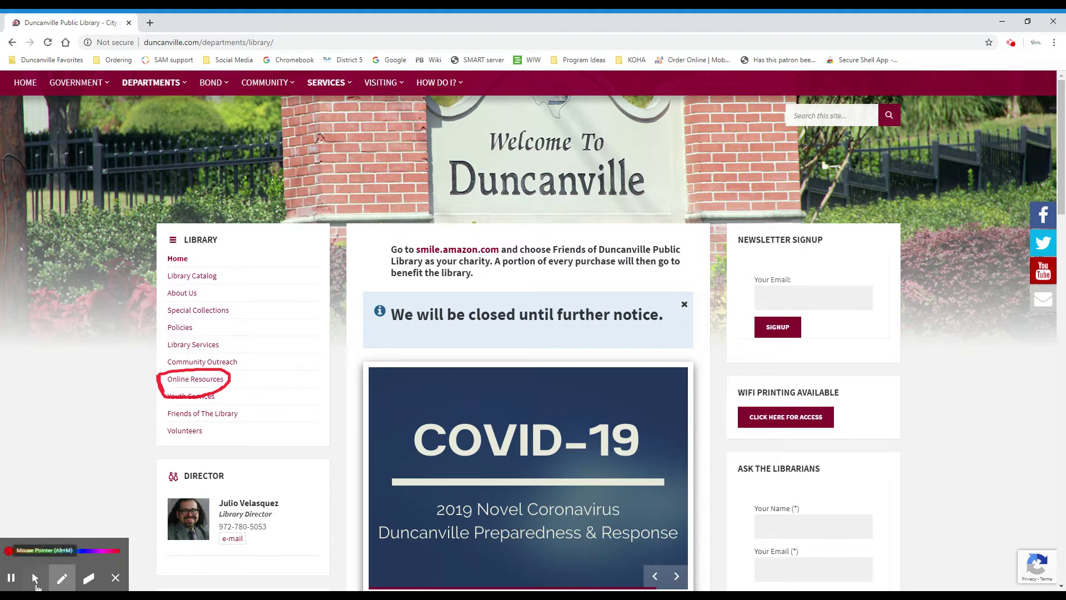
pyautogui.click(194, 380)
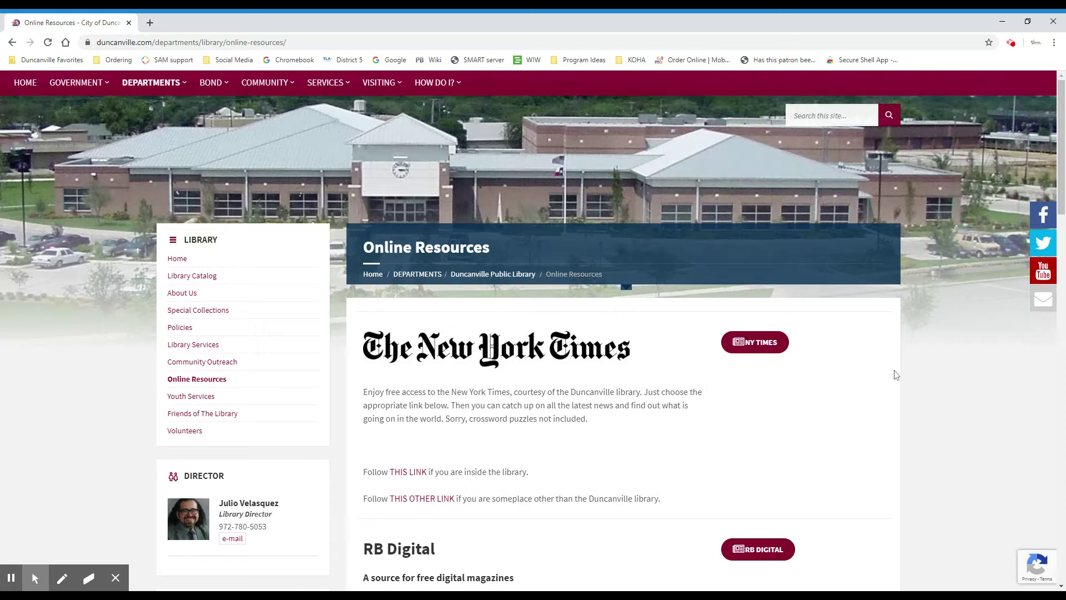
pyautogui.scroll(-8, 882, 355)
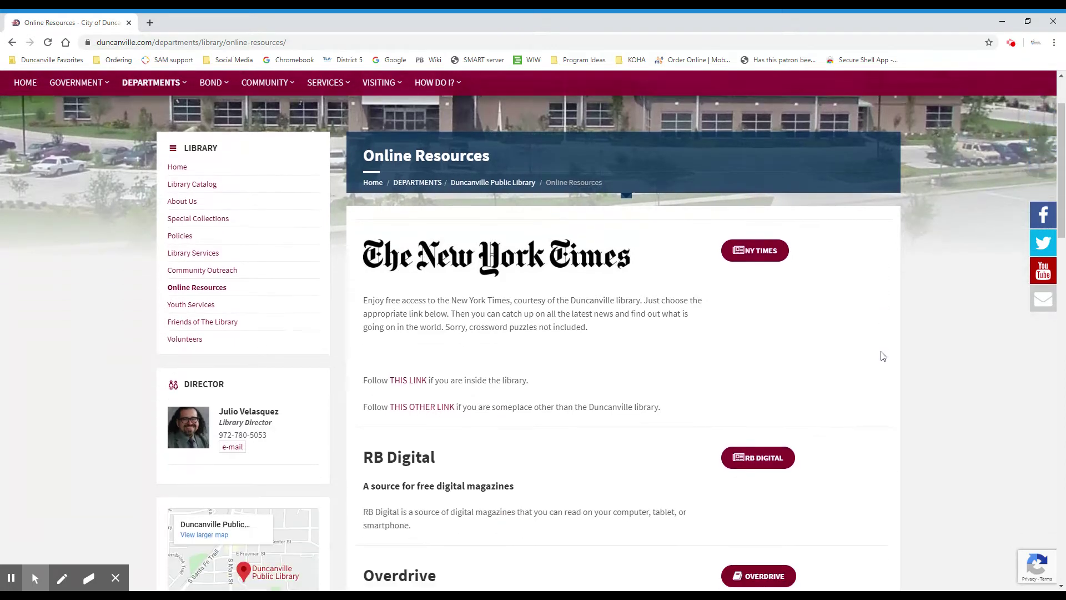
pyautogui.scroll(-8, 611, 331)
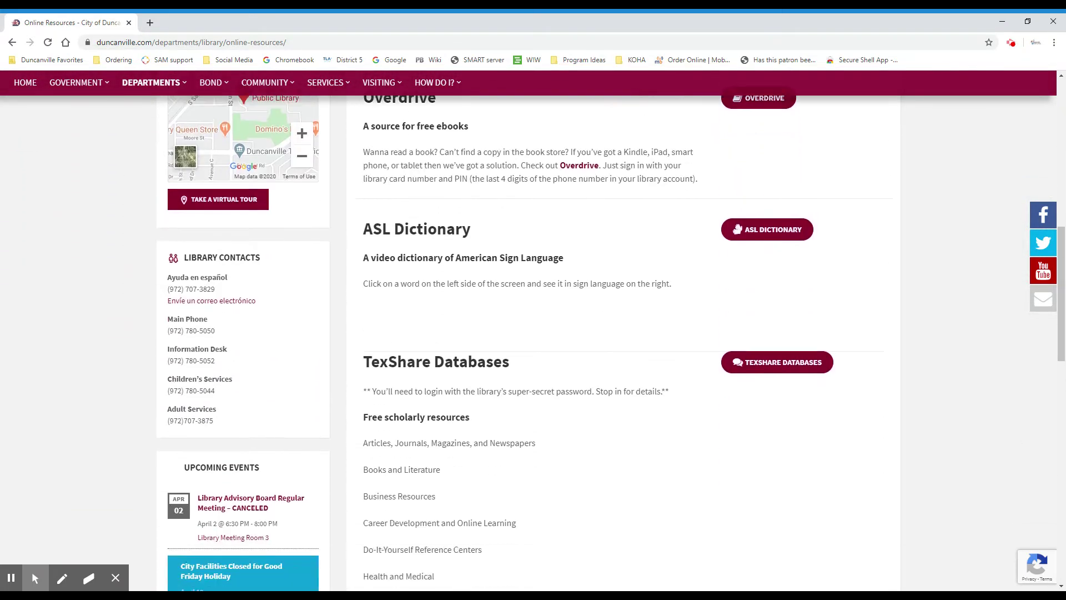
pyautogui.scroll(-5, 611, 333)
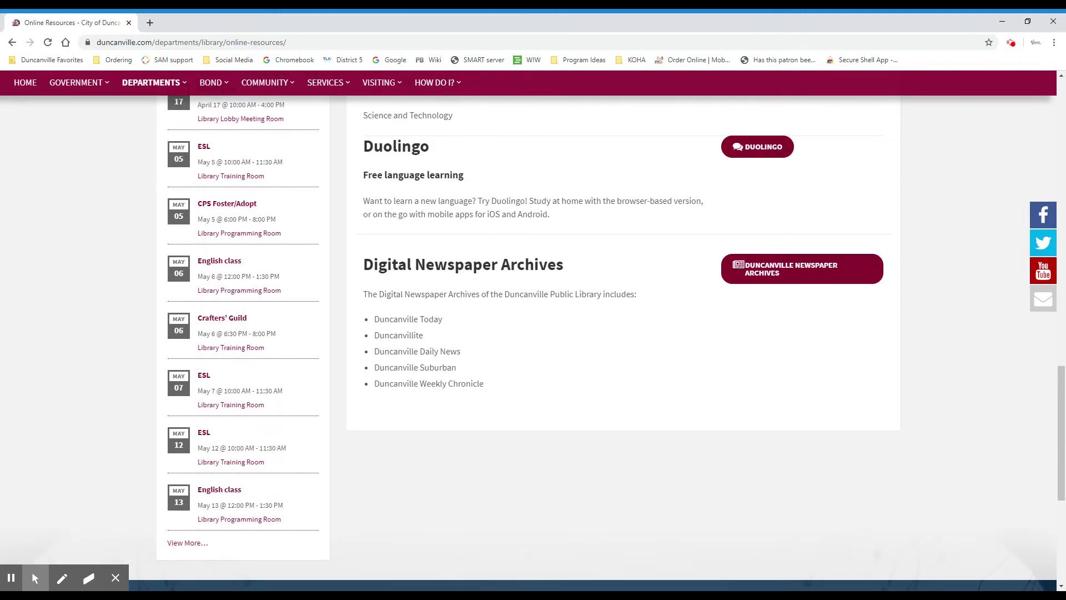
pyautogui.scroll(2, 611, 333)
pyautogui.scroll(9, 533, 343)
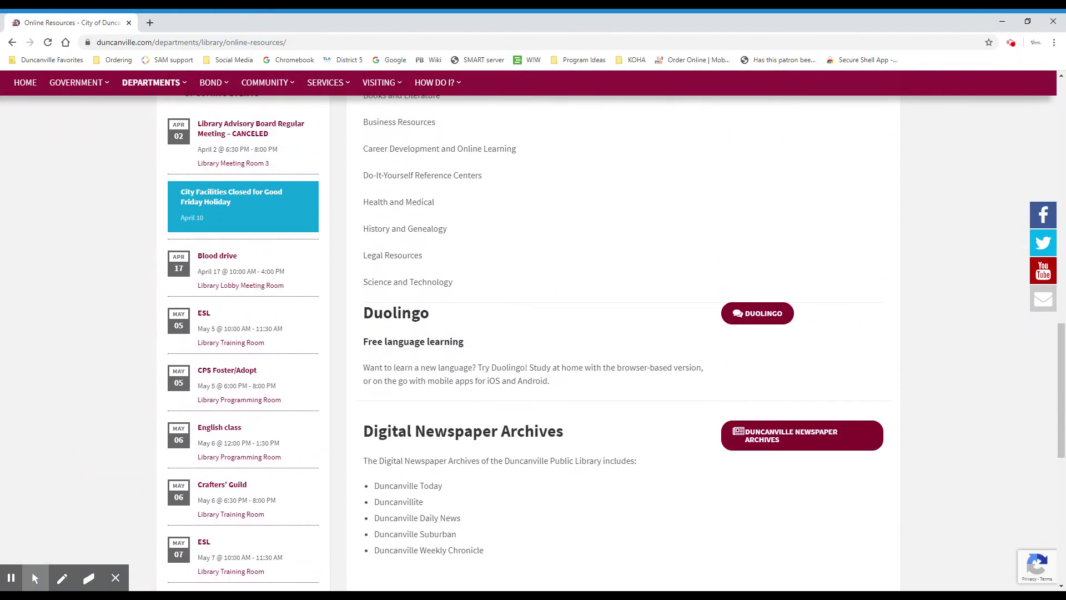
pyautogui.scroll(2, 612, 332)
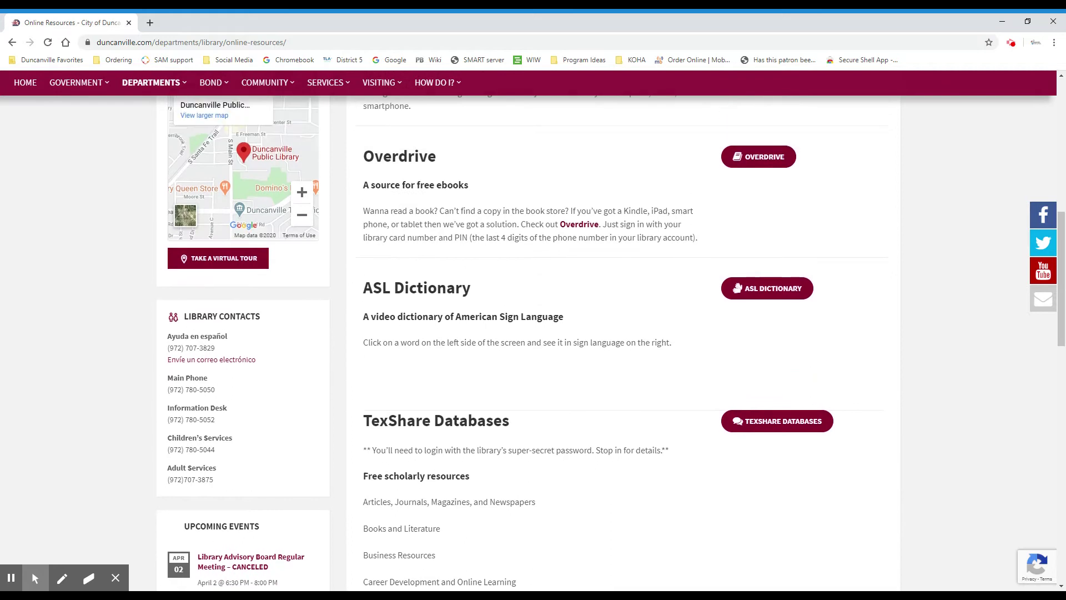
pyautogui.scroll(3, 872, 361)
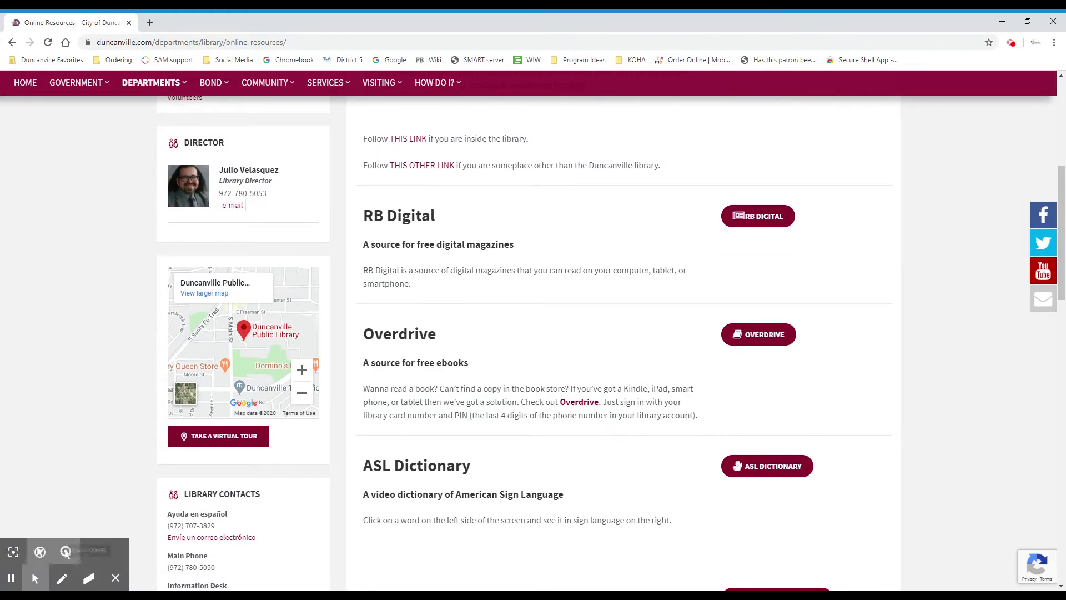
pyautogui.click(61, 578)
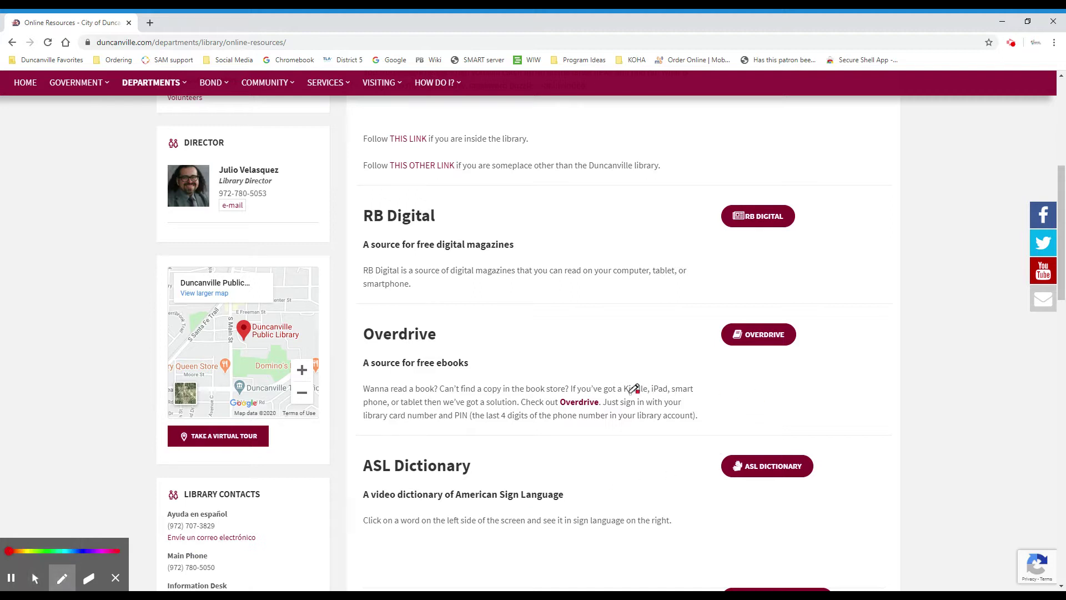
pyautogui.moveTo(605, 396)
pyautogui.mouseDown()
pyautogui.moveTo(579, 388)
pyautogui.moveTo(554, 402)
pyautogui.moveTo(595, 418)
pyautogui.moveTo(603, 396)
pyautogui.mouseUp()
pyautogui.moveTo(757, 311)
pyautogui.mouseDown()
pyautogui.moveTo(724, 325)
pyautogui.moveTo(833, 327)
pyautogui.moveTo(710, 354)
pyautogui.mouseUp()
pyautogui.moveTo(63, 585)
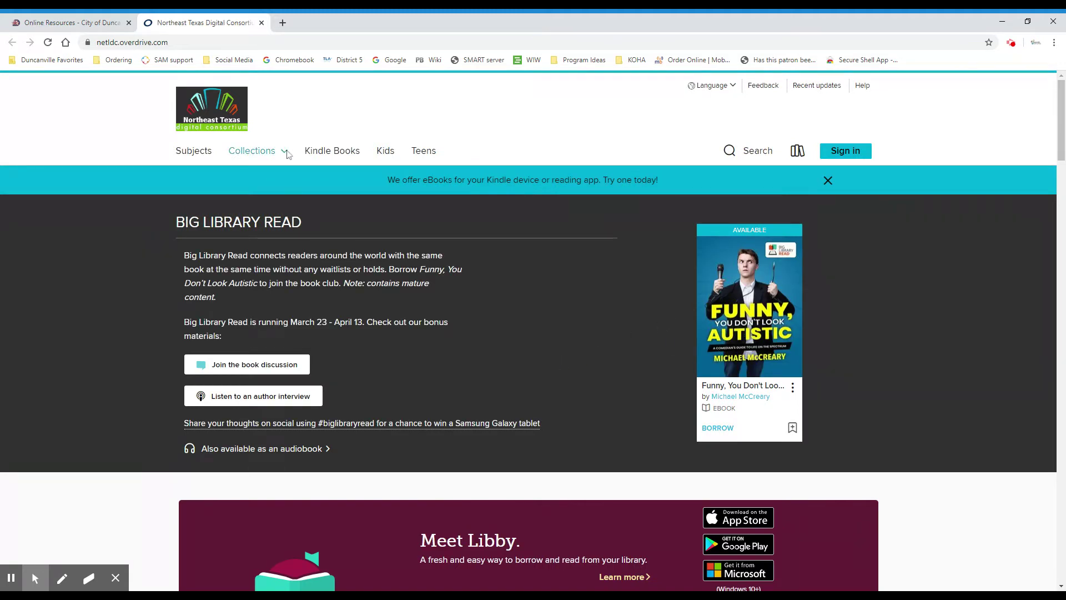
# Highlight the OverDrive site address and circle the Sign in option
pyautogui.moveTo(169, 42); pyautogui.dragTo(97, 42)
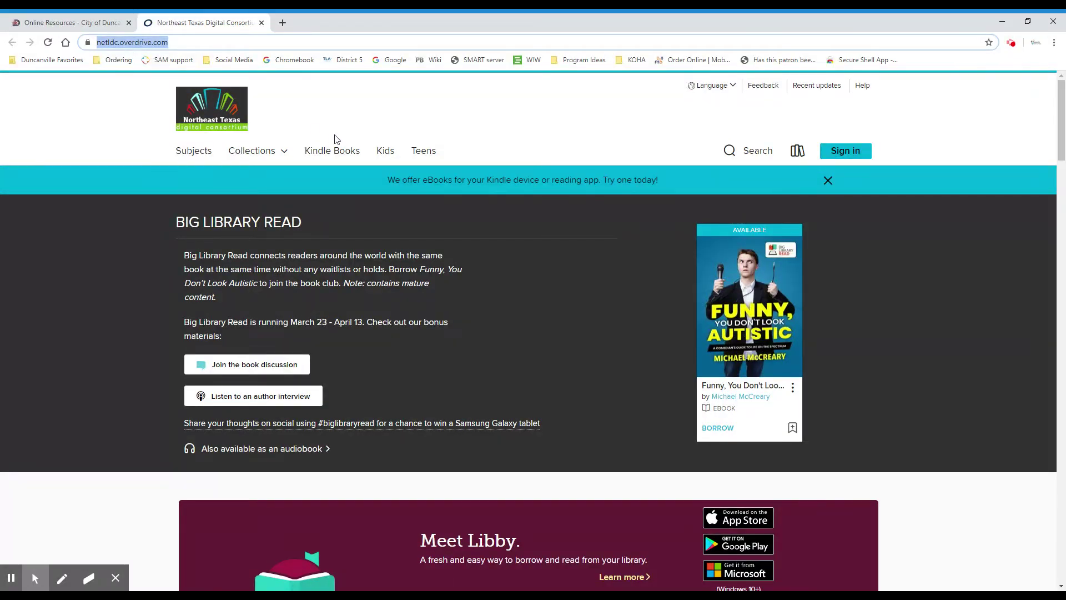
pyautogui.click(62, 578)
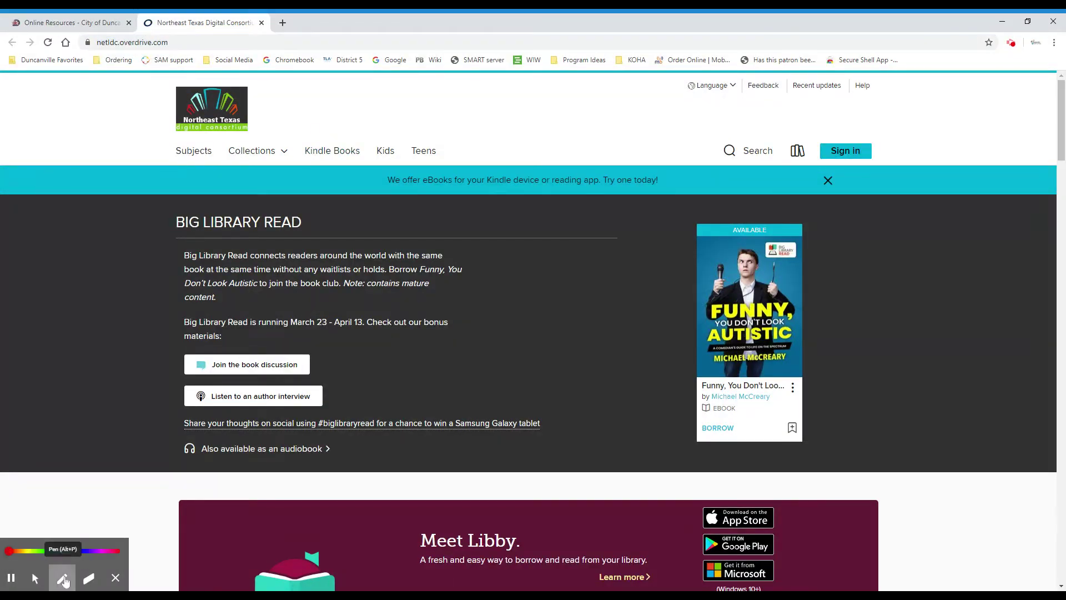
pyautogui.moveTo(900, 167)
pyautogui.mouseDown()
pyautogui.moveTo(837, 93)
pyautogui.moveTo(858, 197)
pyautogui.moveTo(886, 113)
pyautogui.moveTo(864, 125)
pyautogui.mouseUp()
# Choose Duncanville Public Library from the sign-in library list
pyautogui.click(35, 578)
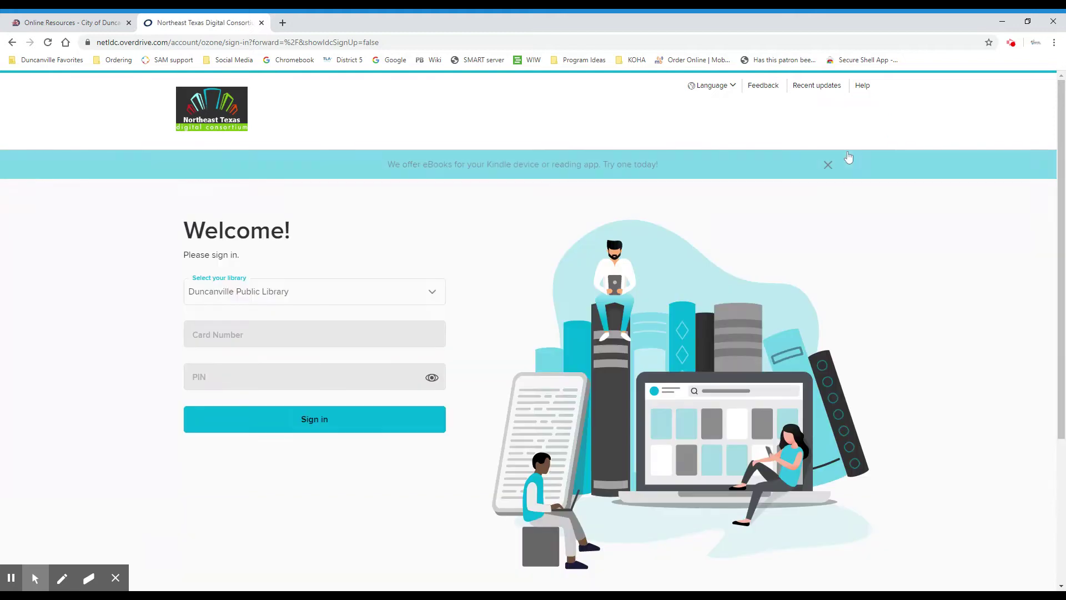
pyautogui.click(291, 291)
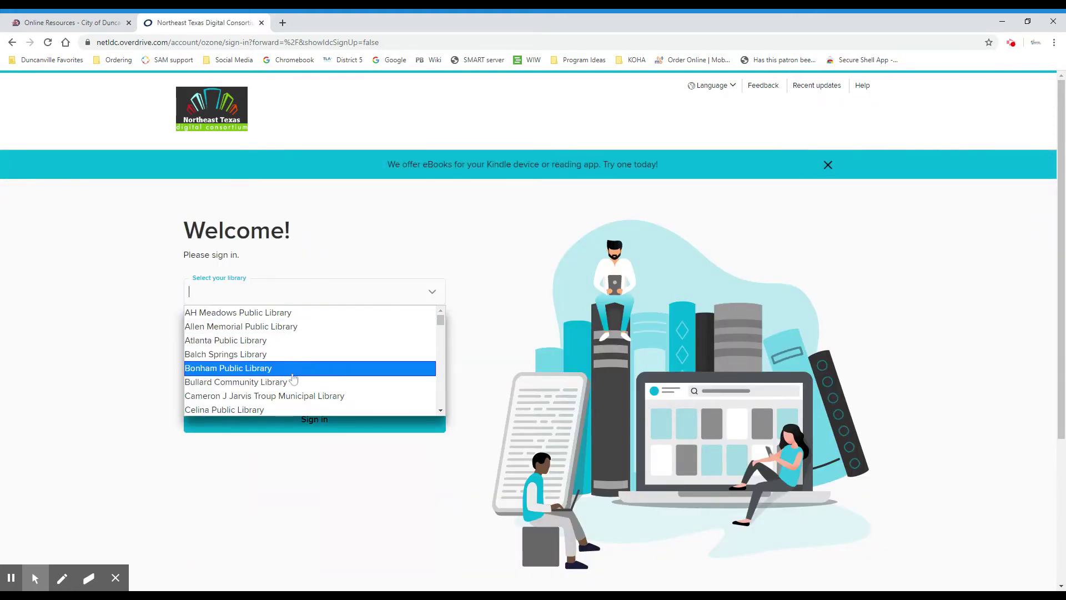
pyautogui.scroll(-2, 305, 355)
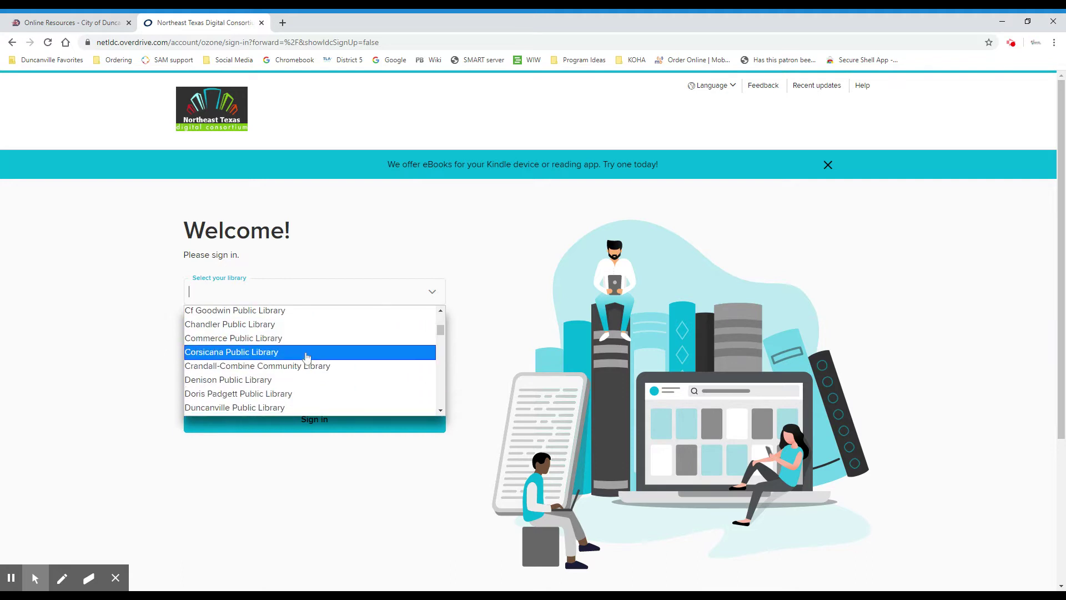
pyautogui.scroll(-1, 304, 356)
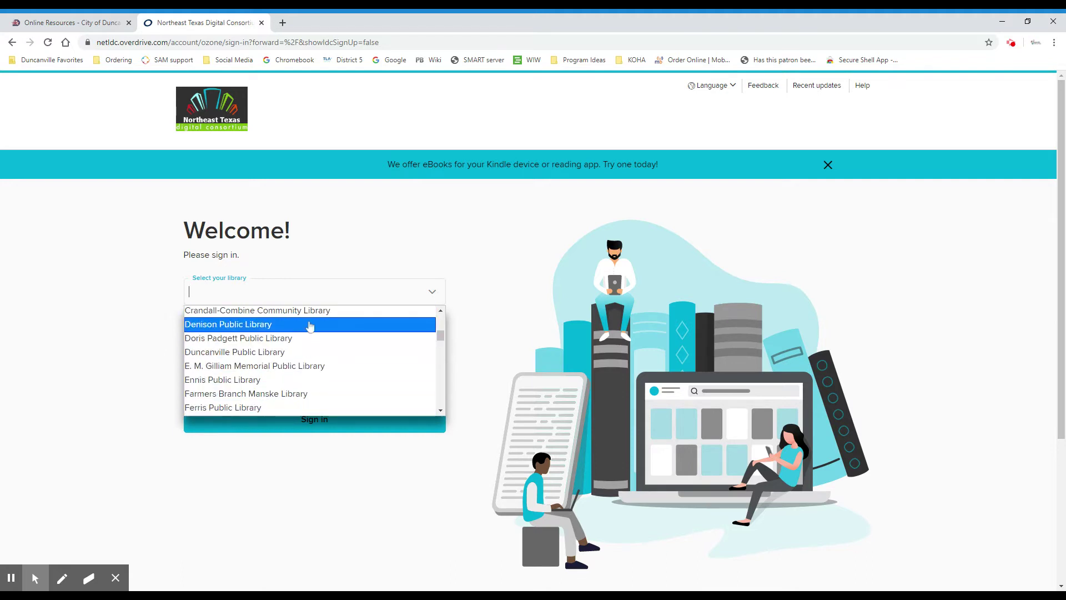
pyautogui.click(312, 353)
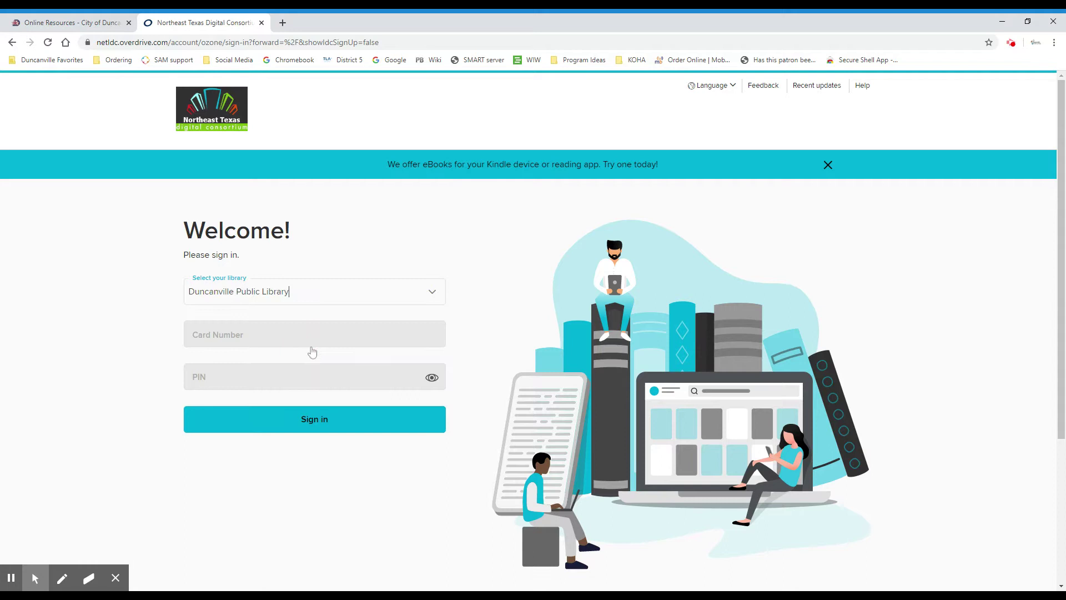
# Enter the library card number and PIN, then sign in
pyautogui.click(314, 333)
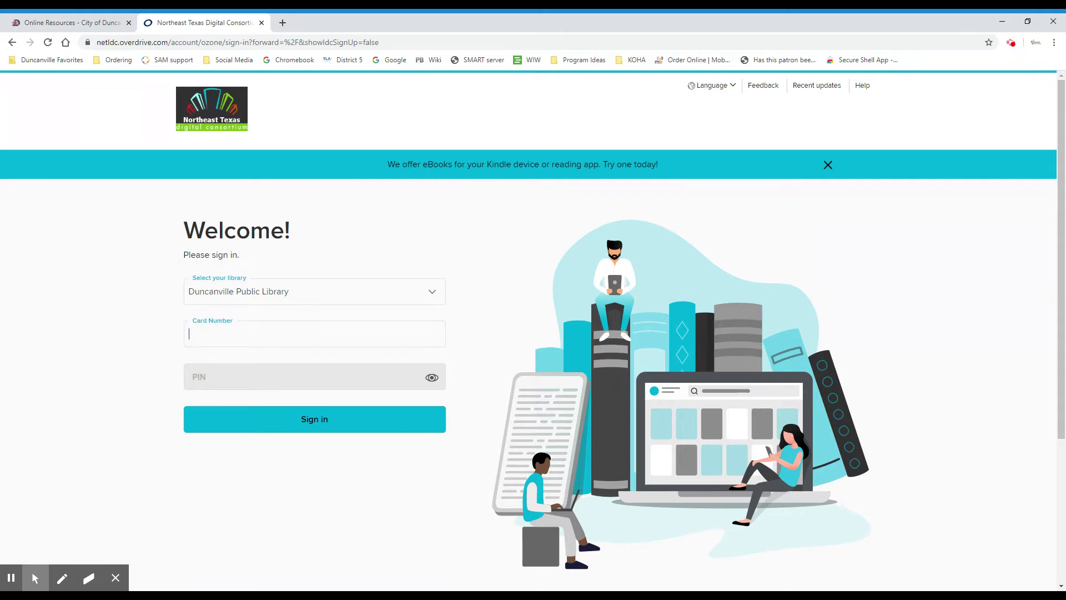
pyautogui.click(230, 376)
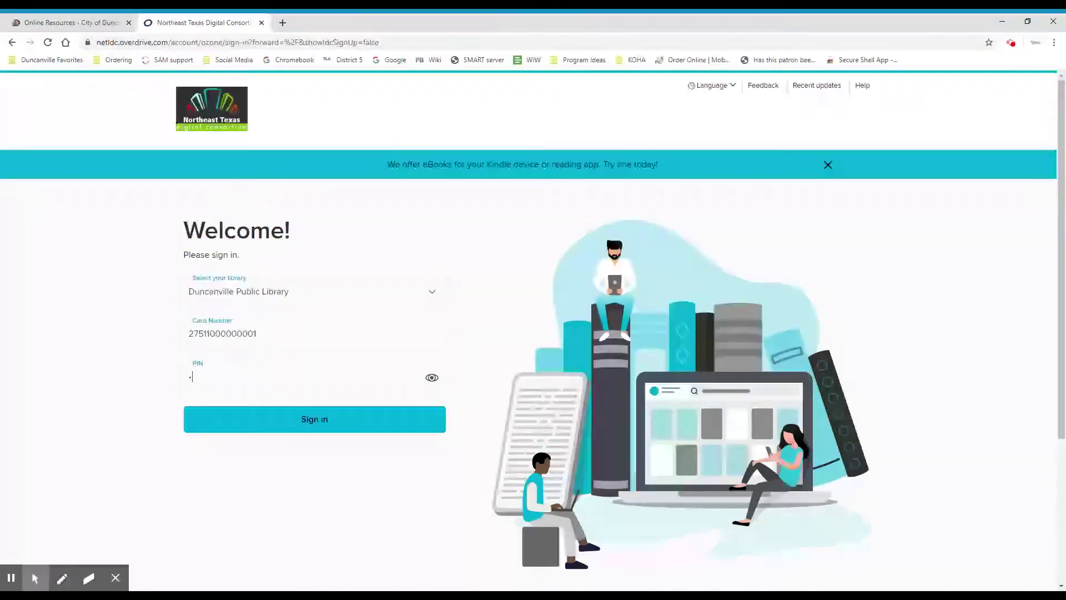
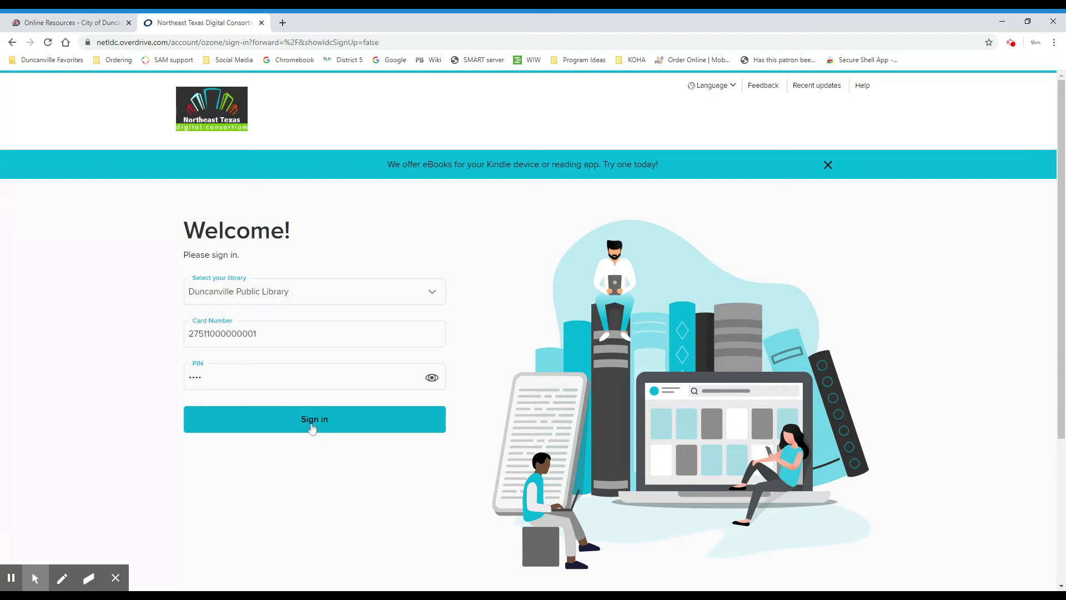
pyautogui.click(312, 427)
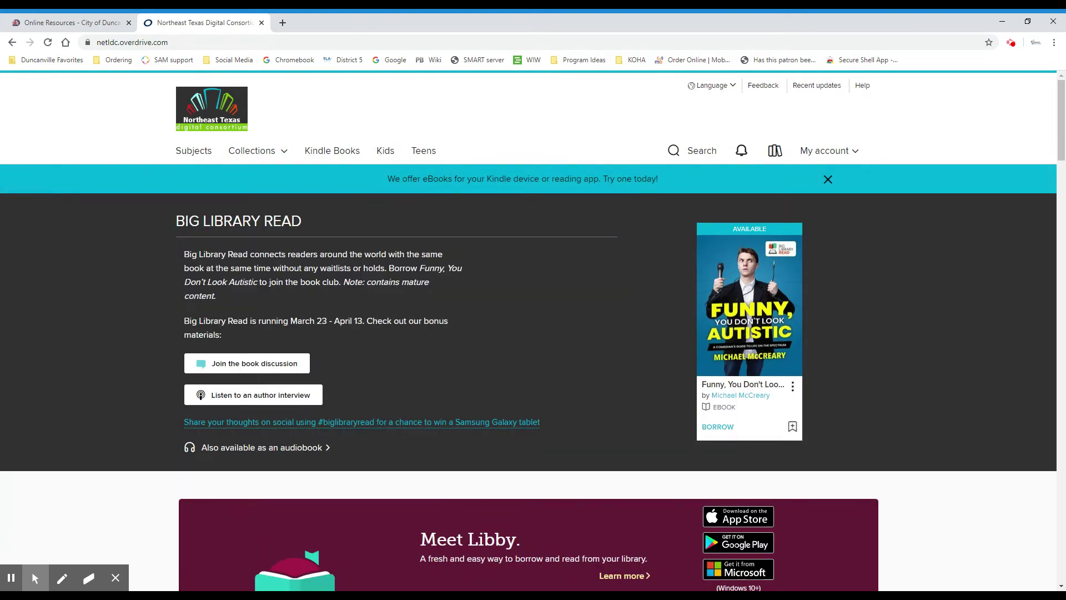
# Scroll down to the Women Trailblazers row and mark it
pyautogui.scroll(-5, 312, 350)
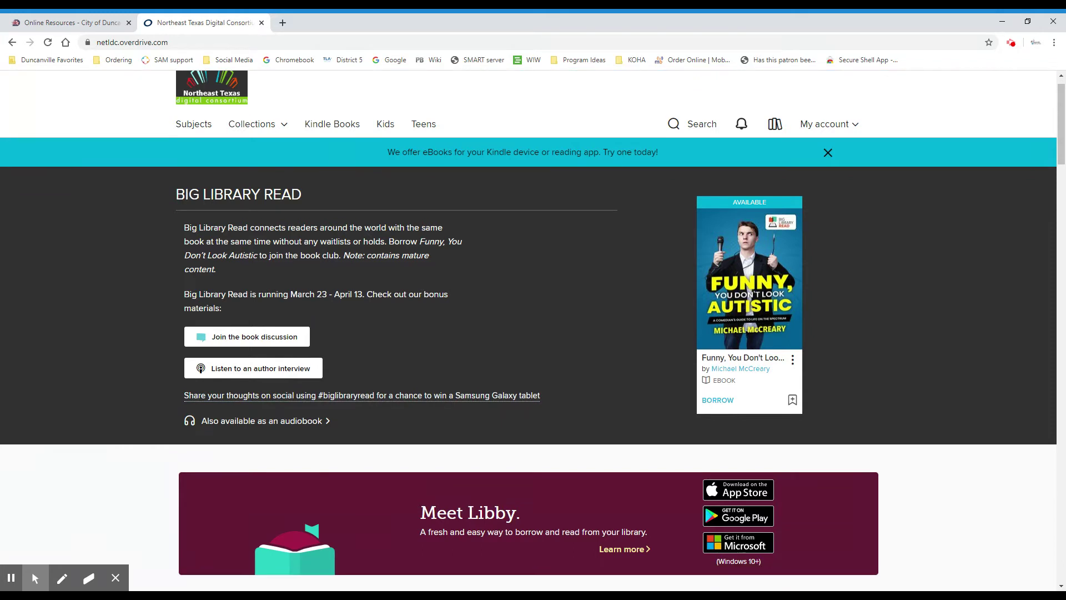
pyautogui.scroll(-3, 314, 352)
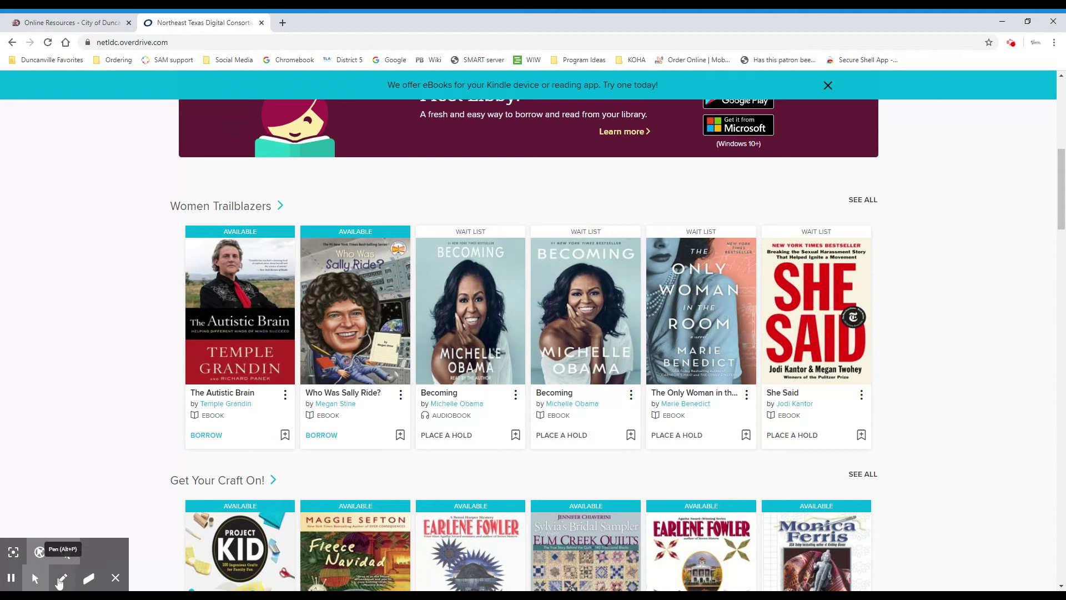
pyautogui.click(61, 578)
pyautogui.moveTo(479, 216)
pyautogui.mouseDown()
pyautogui.moveTo(431, 192)
pyautogui.moveTo(321, 205)
pyautogui.moveTo(310, 226)
pyautogui.moveTo(519, 235)
pyautogui.moveTo(439, 207)
pyautogui.moveTo(409, 209)
pyautogui.mouseUp()
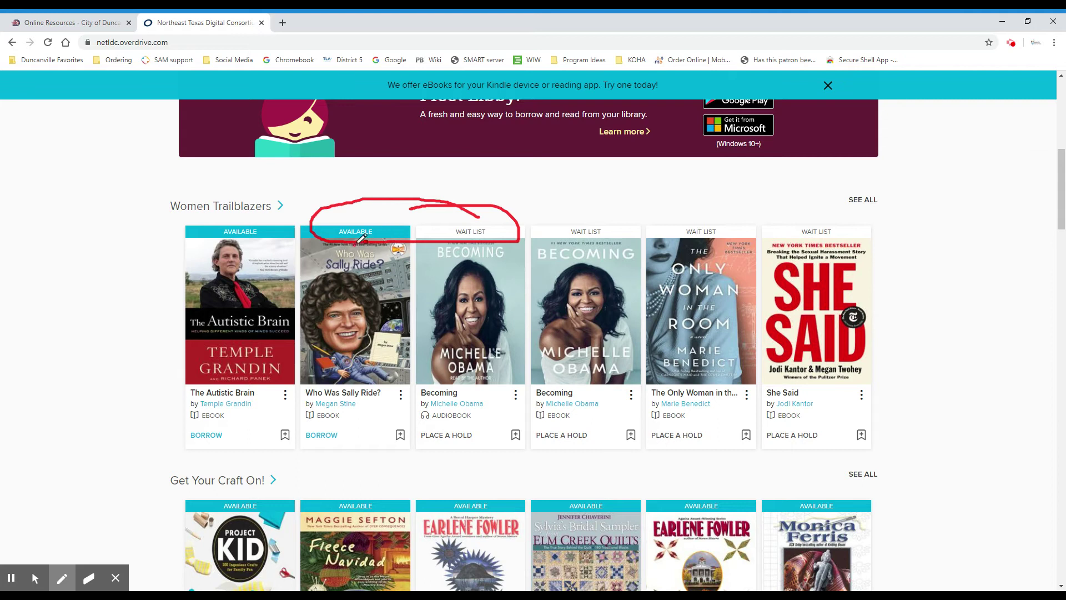
pyautogui.moveTo(358, 243); pyautogui.dragTo(507, 232)
# Mark the Available and EBOOK labels on Who Was Sally Ride?, then open its details page
pyautogui.click(62, 577)
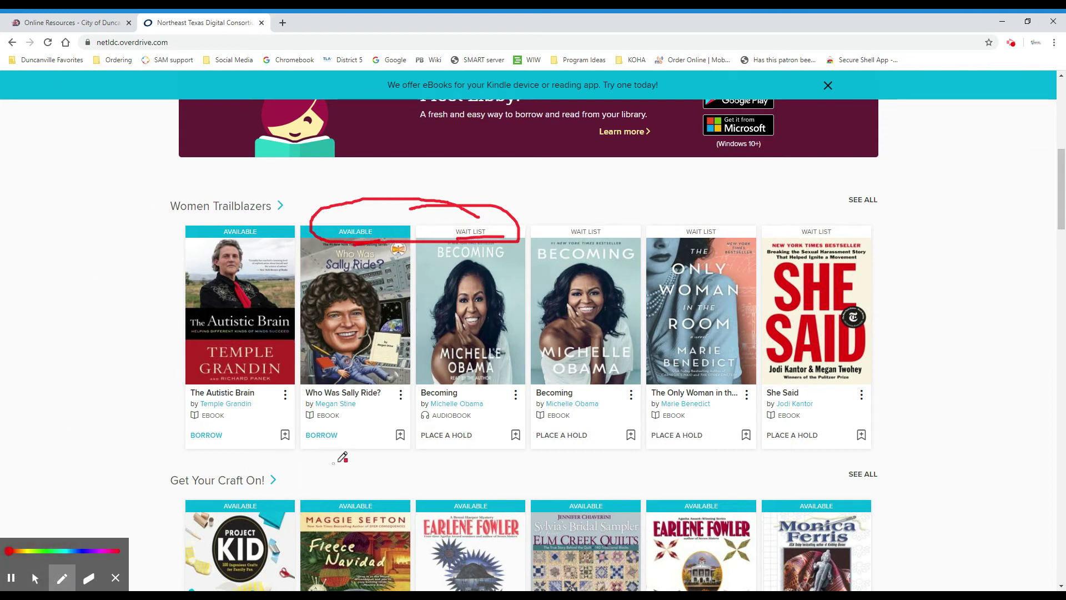
pyautogui.moveTo(359, 413)
pyautogui.mouseDown()
pyautogui.moveTo(292, 408)
pyautogui.moveTo(318, 432)
pyautogui.moveTo(519, 416)
pyautogui.moveTo(444, 406)
pyautogui.mouseUp()
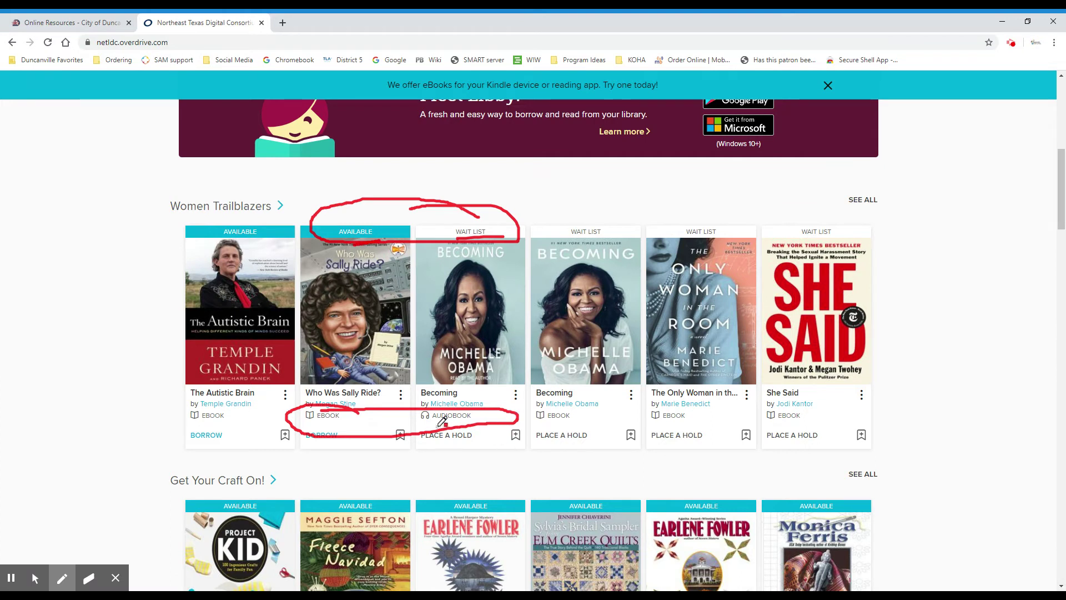
pyautogui.moveTo(429, 426); pyautogui.dragTo(473, 417)
pyautogui.click(35, 577)
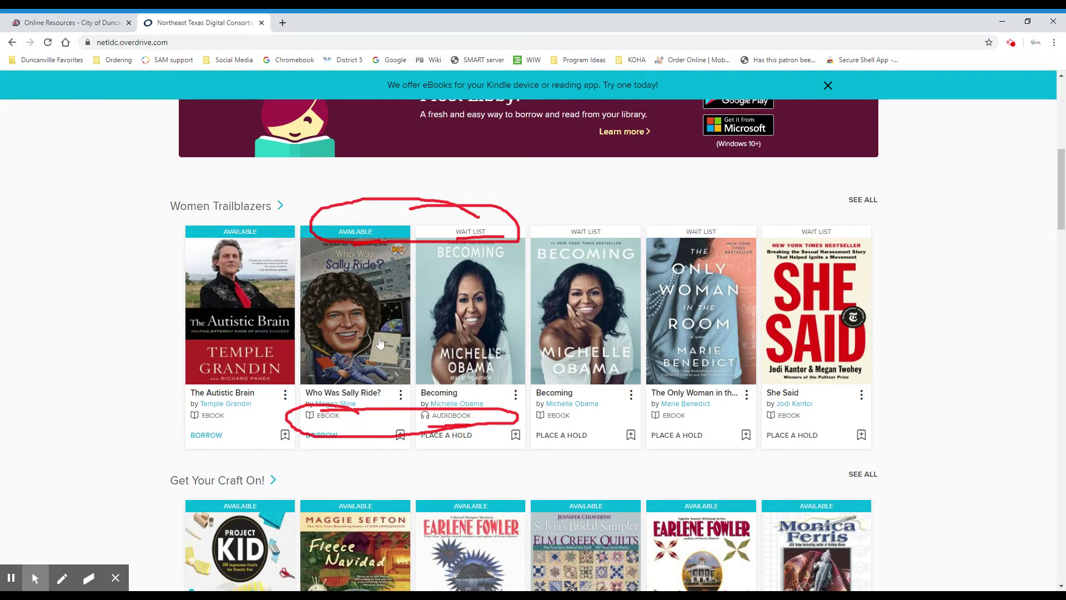
pyautogui.click(366, 339)
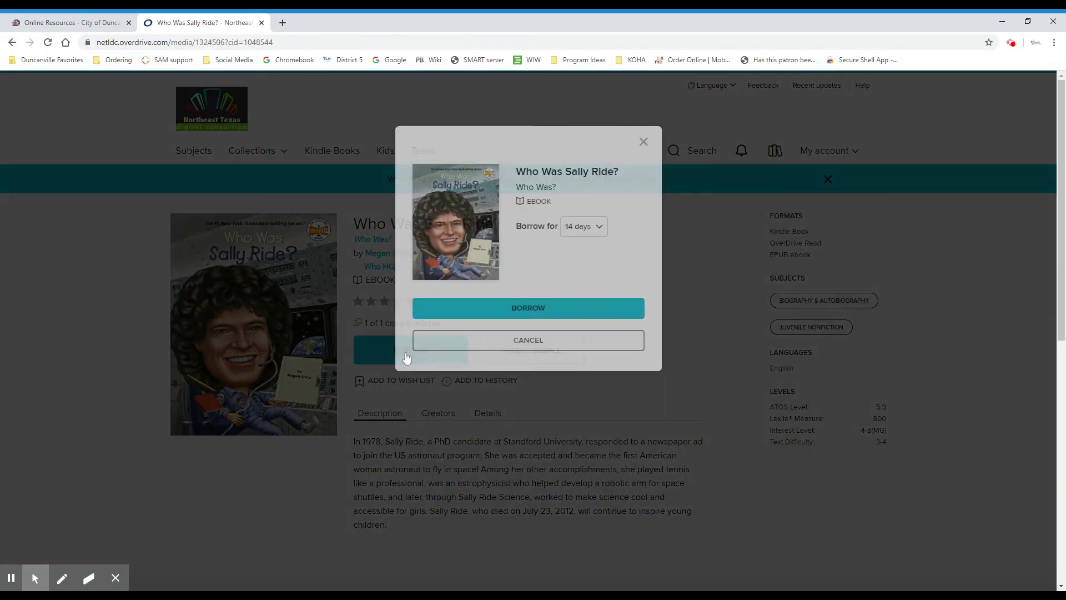
# Borrow Who Was Sally Ride? with the default 14-day loan, due April 14, 2020
pyautogui.click(408, 350)
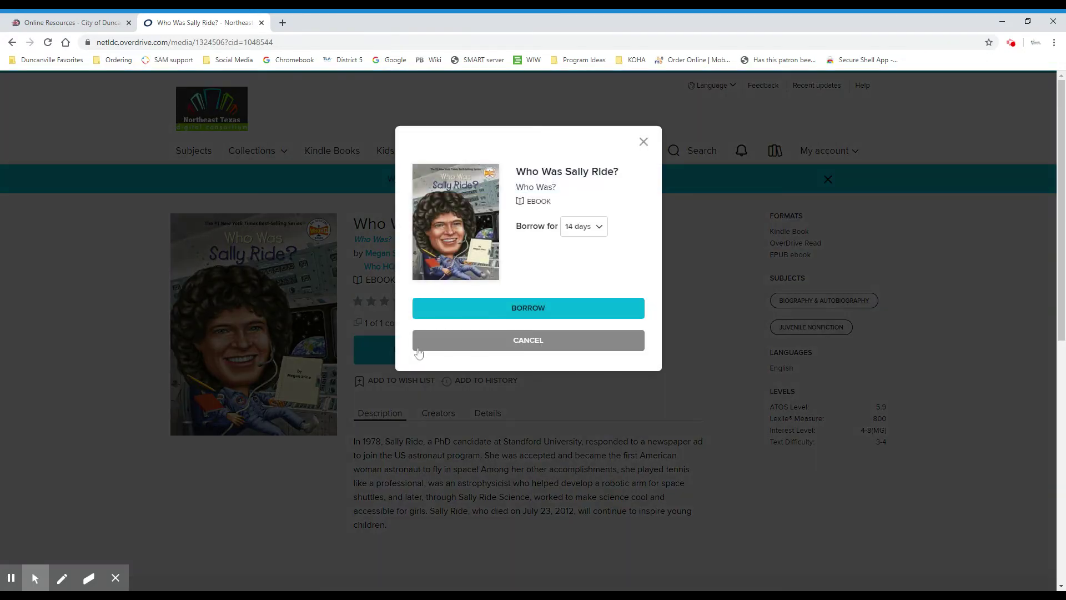
pyautogui.click(602, 230)
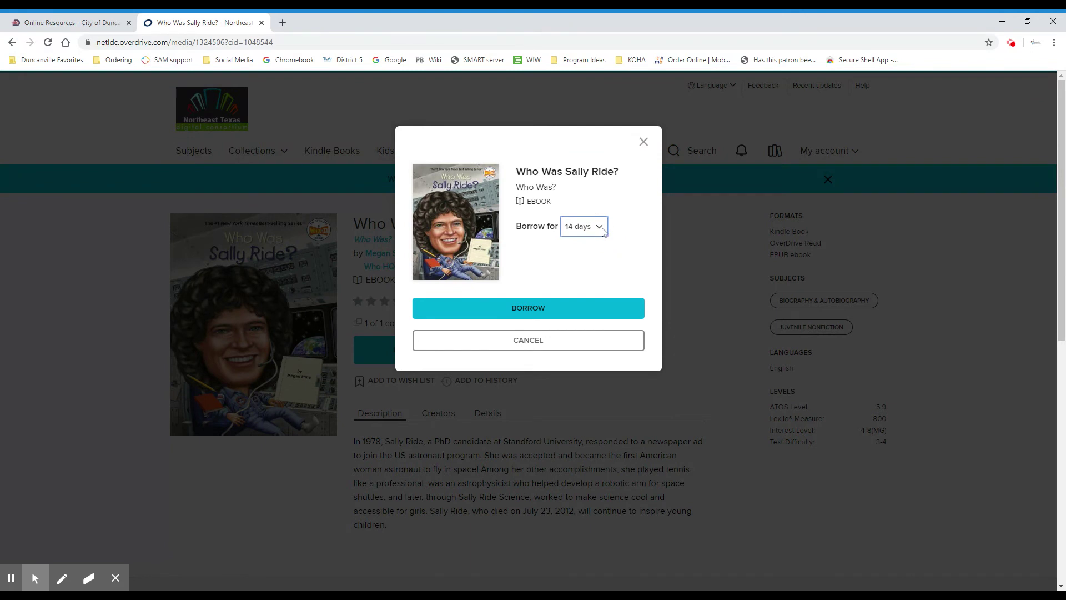
pyautogui.click(603, 232)
pyautogui.click(553, 310)
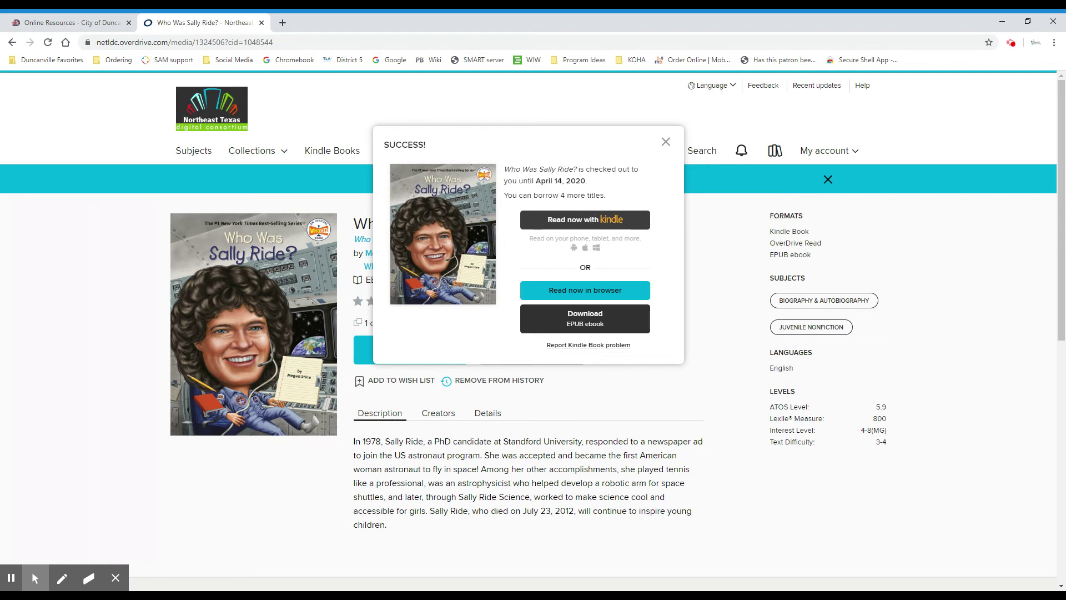
pyautogui.click(590, 219)
# Mark the reading options in the Success dialog, then close the dialog
pyautogui.click(61, 577)
pyautogui.moveTo(652, 274)
pyautogui.mouseDown()
pyautogui.moveTo(535, 272)
pyautogui.moveTo(519, 317)
pyautogui.moveTo(671, 300)
pyautogui.moveTo(614, 273)
pyautogui.mouseUp()
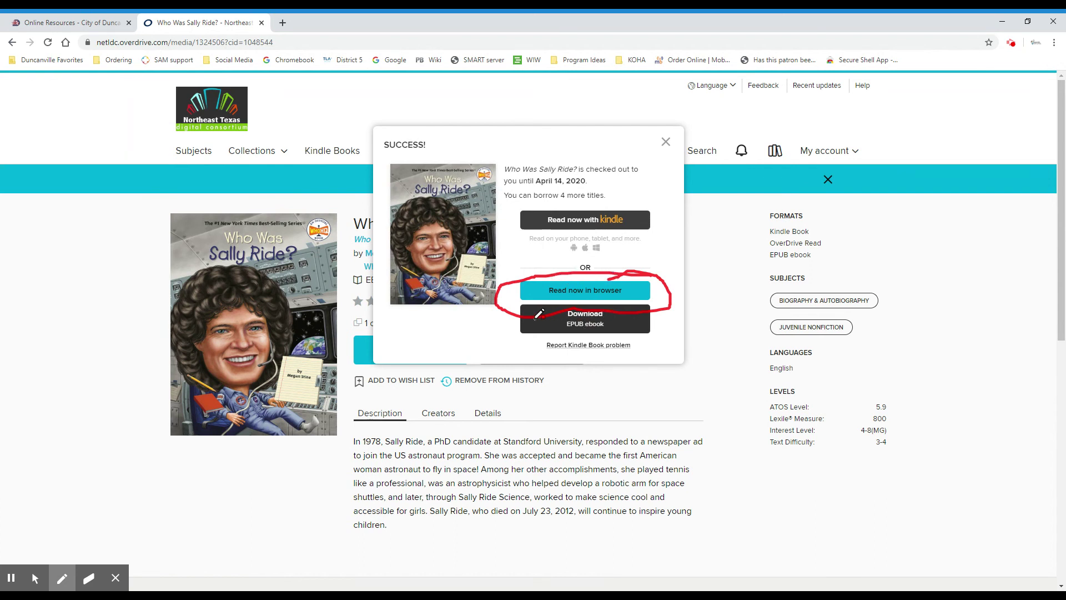
pyautogui.moveTo(555, 301)
pyautogui.mouseDown()
pyautogui.moveTo(503, 327)
pyautogui.moveTo(645, 343)
pyautogui.moveTo(655, 298)
pyautogui.mouseUp()
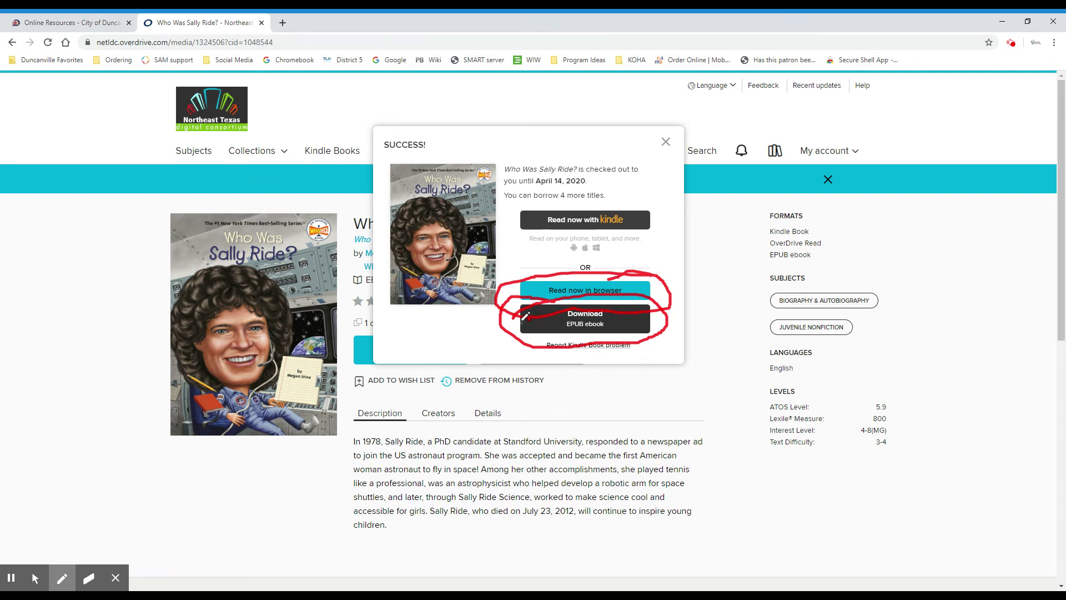
pyautogui.moveTo(59, 582)
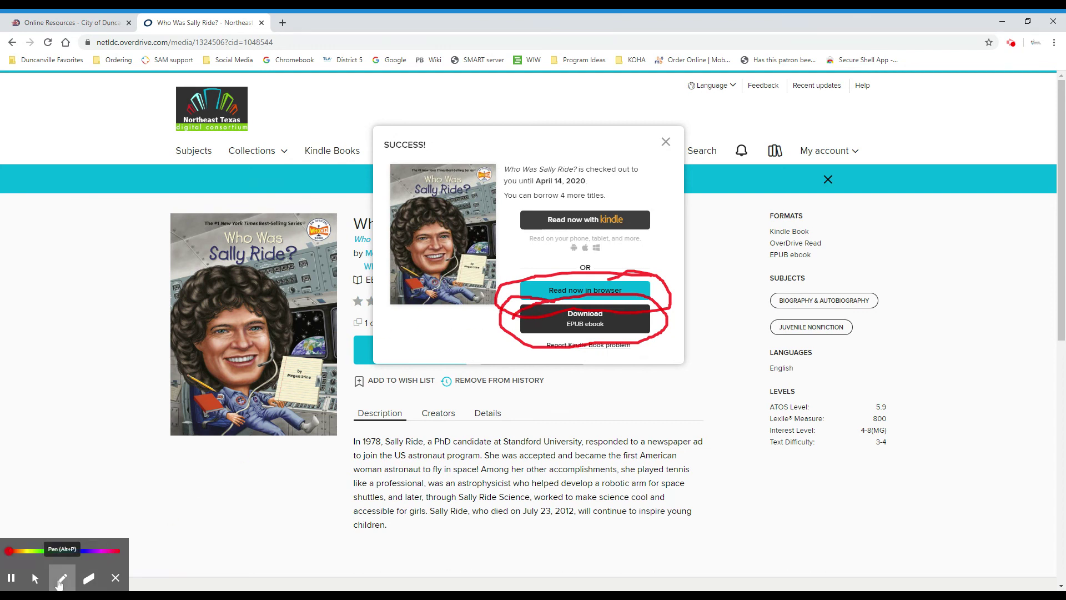
pyautogui.click(35, 581)
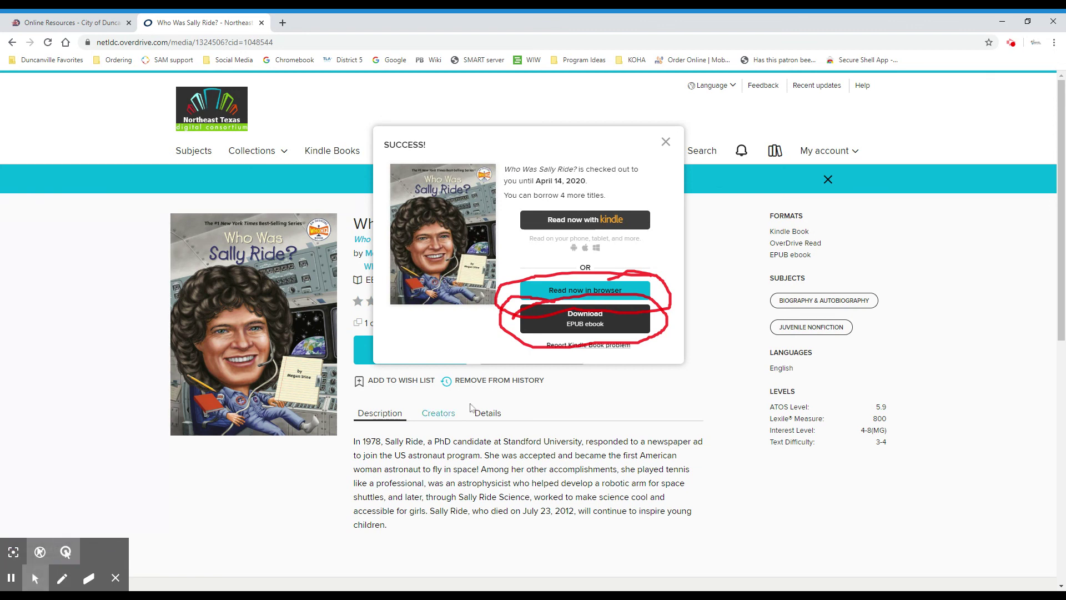
pyautogui.click(666, 142)
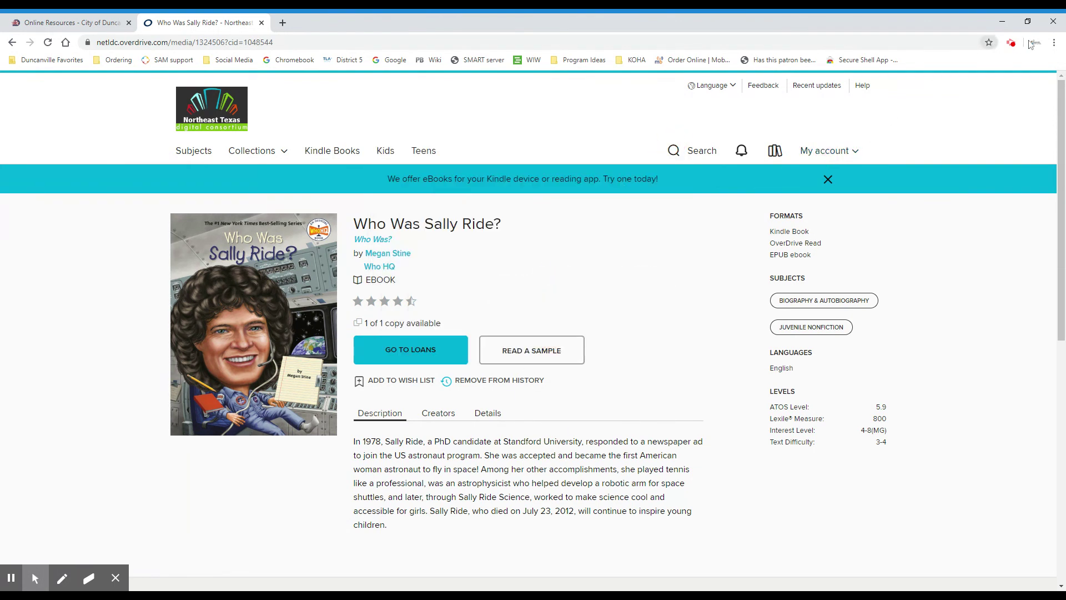
pyautogui.click(1012, 44)
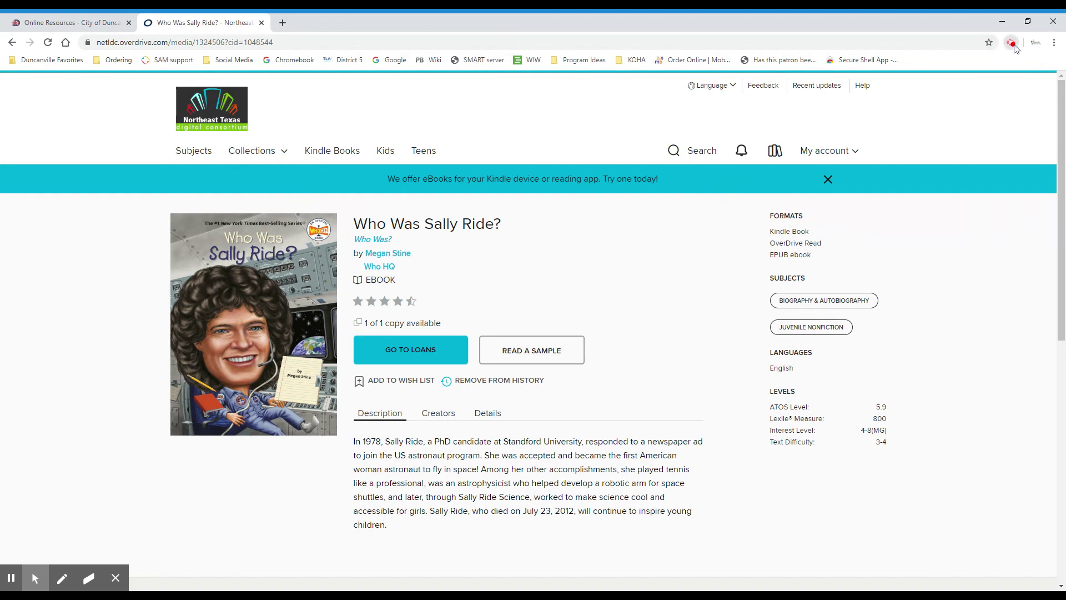